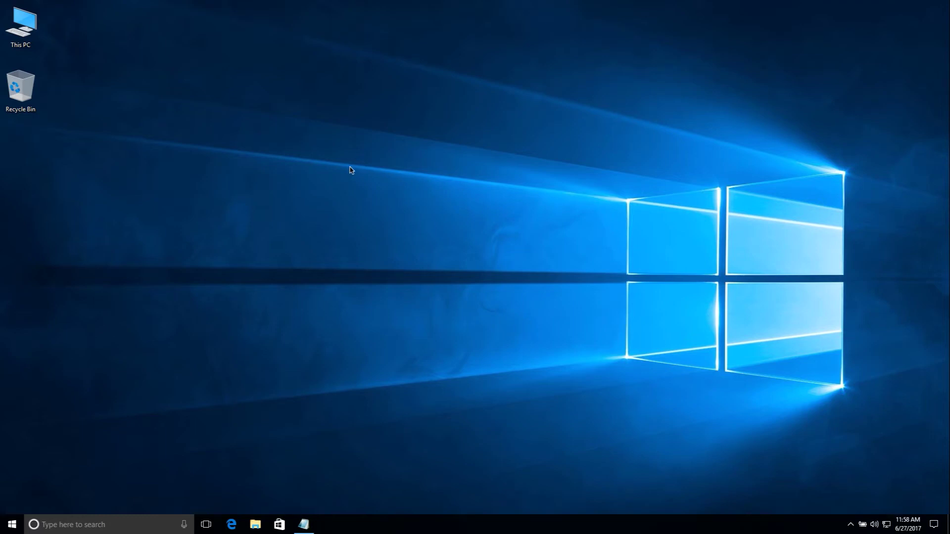
# Step: Browse to the pc-server-eric share's PCClient\win folder and select client-local-install.exe
pyautogui.doubleClick(24, 39)
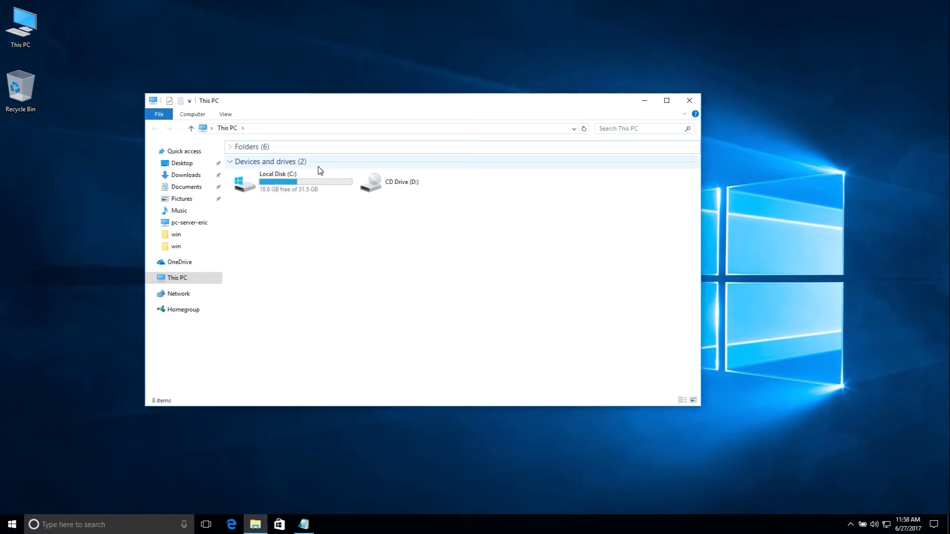
pyautogui.click(324, 127)
pyautogui.press('BackSpace')
pyautogui.write('\\')
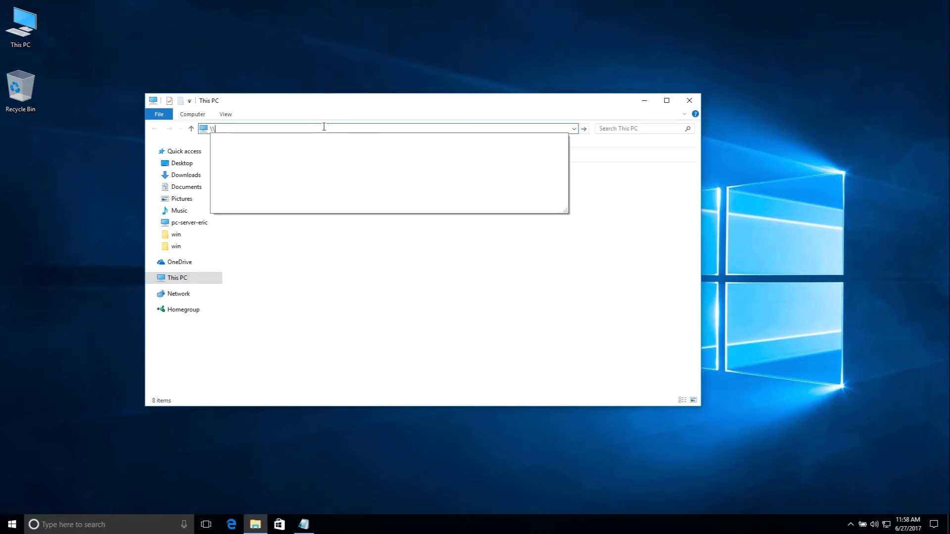
pyautogui.write('\\pc')
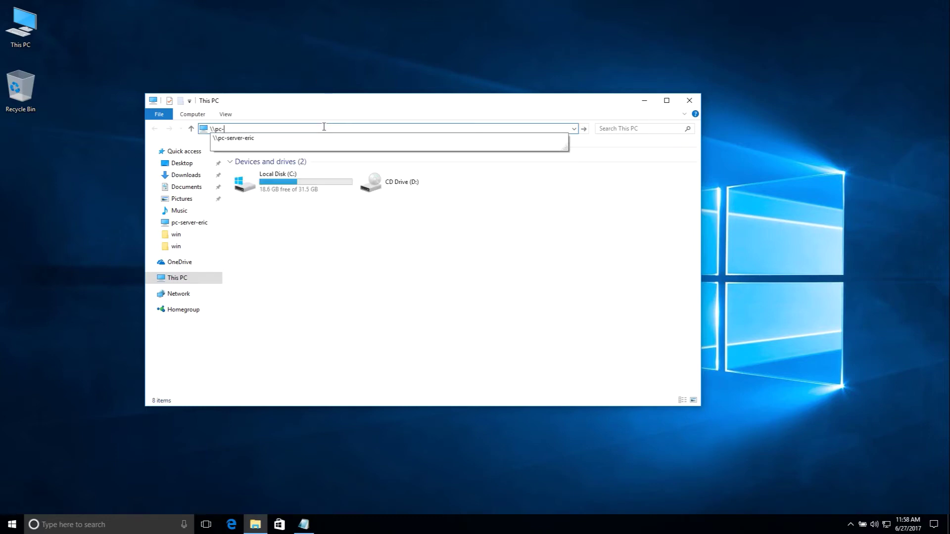
pyautogui.write('-server-eric')
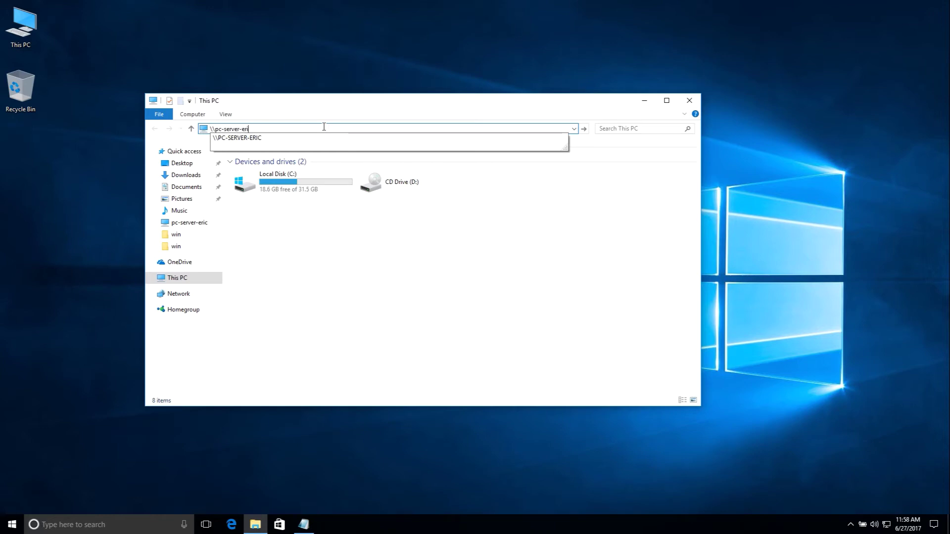
pyautogui.press('Return')
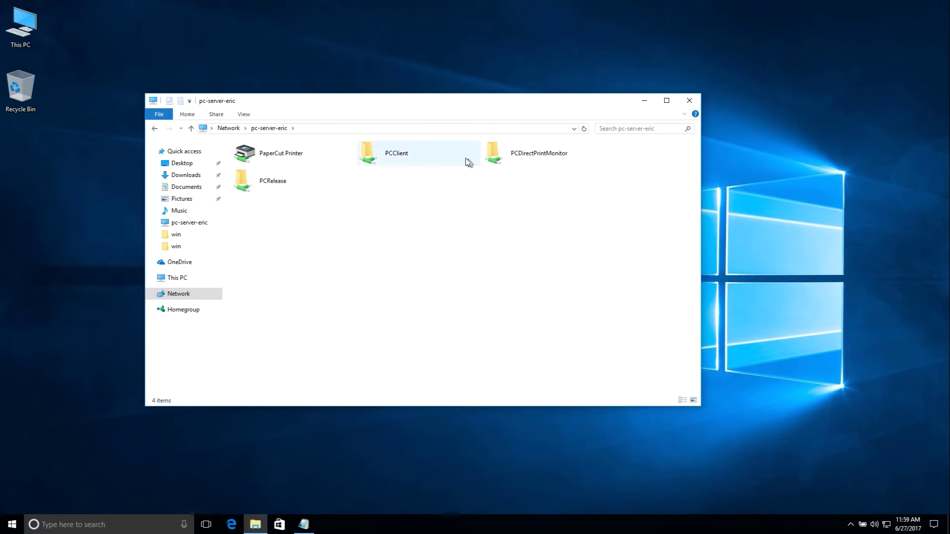
pyautogui.doubleClick(433, 162)
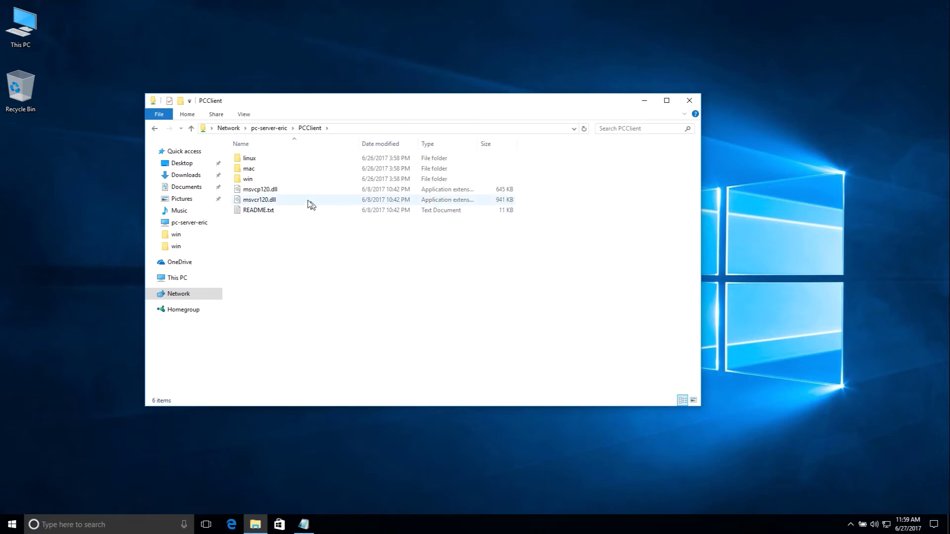
pyautogui.doubleClick(294, 185)
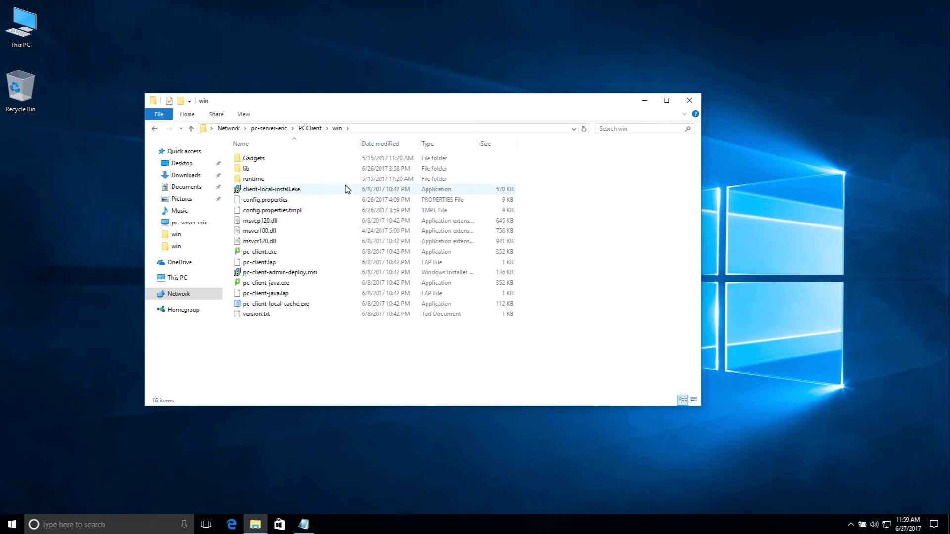
pyautogui.moveTo(341, 190)
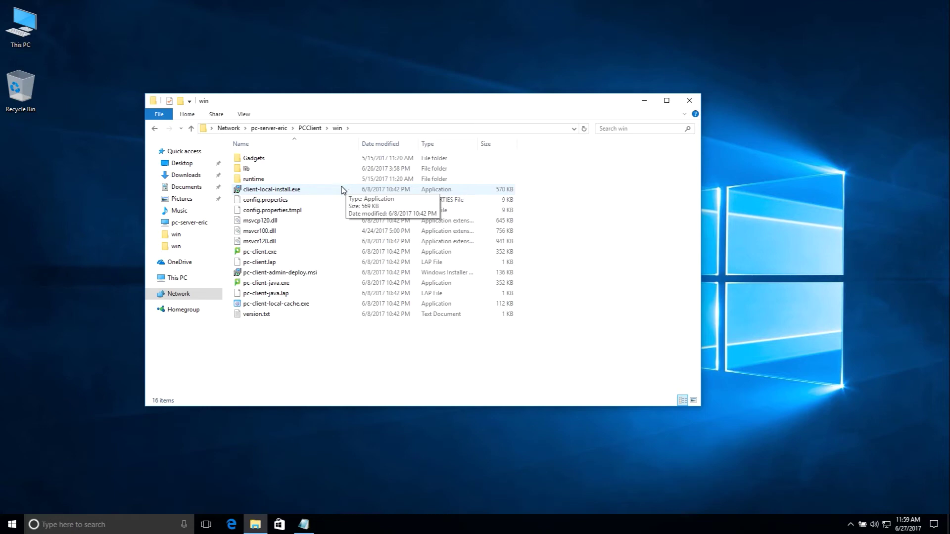
pyautogui.click(343, 190)
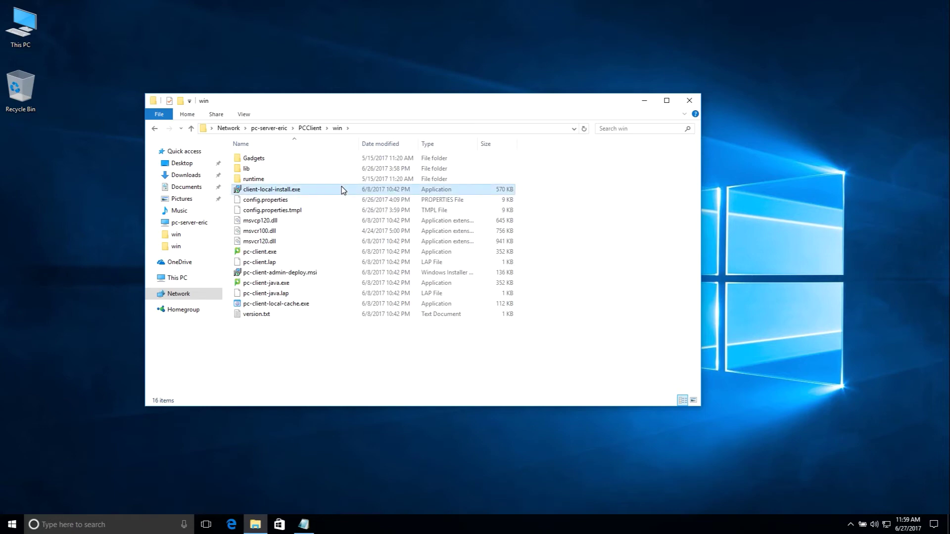
# Step: Run client-local-install.exe, approve UAC, accept the licence, and install locally for all users in the default folder
pyautogui.doubleClick(342, 190)
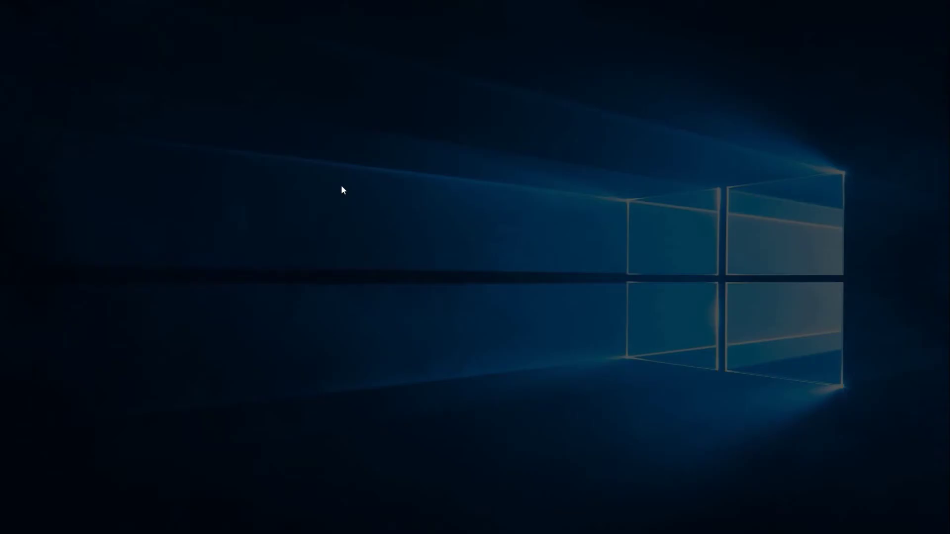
pyautogui.click(421, 329)
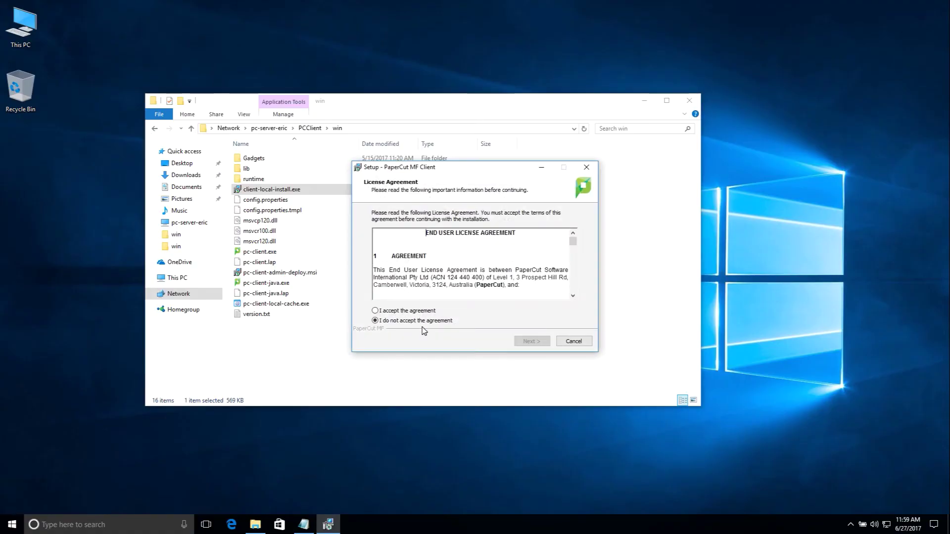
pyautogui.scroll(-2, 572, 256)
pyautogui.scroll(-3, 572, 256)
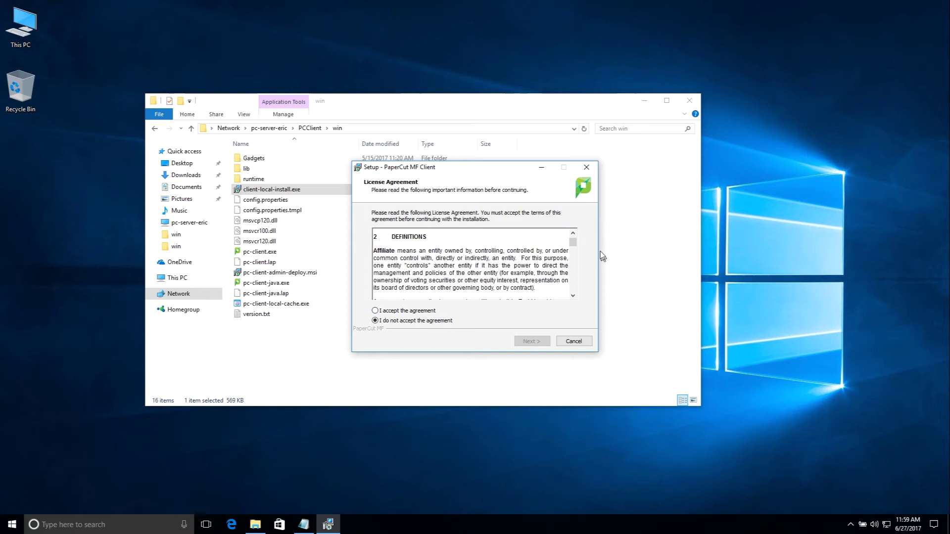
pyautogui.moveTo(575, 247); pyautogui.dragTo(573, 289)
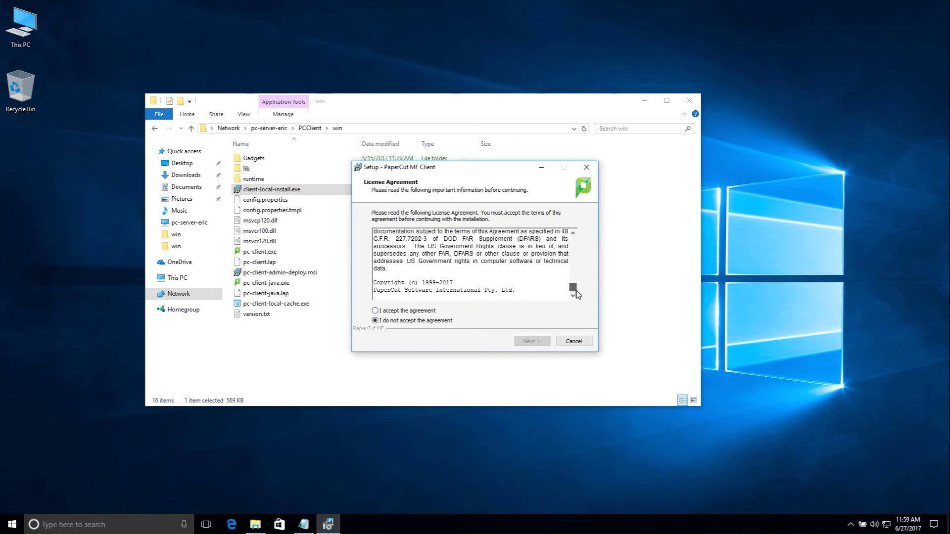
pyautogui.click(422, 312)
pyautogui.click(530, 343)
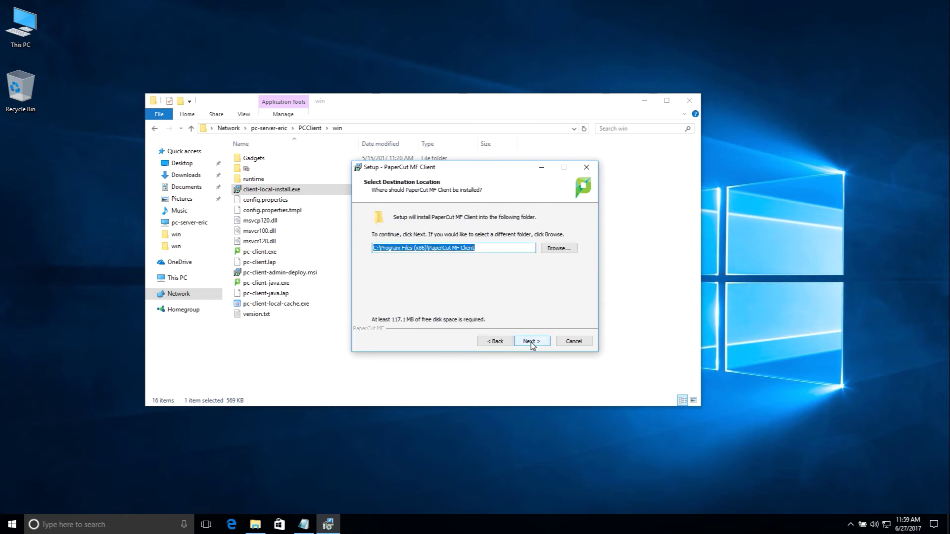
pyautogui.click(532, 342)
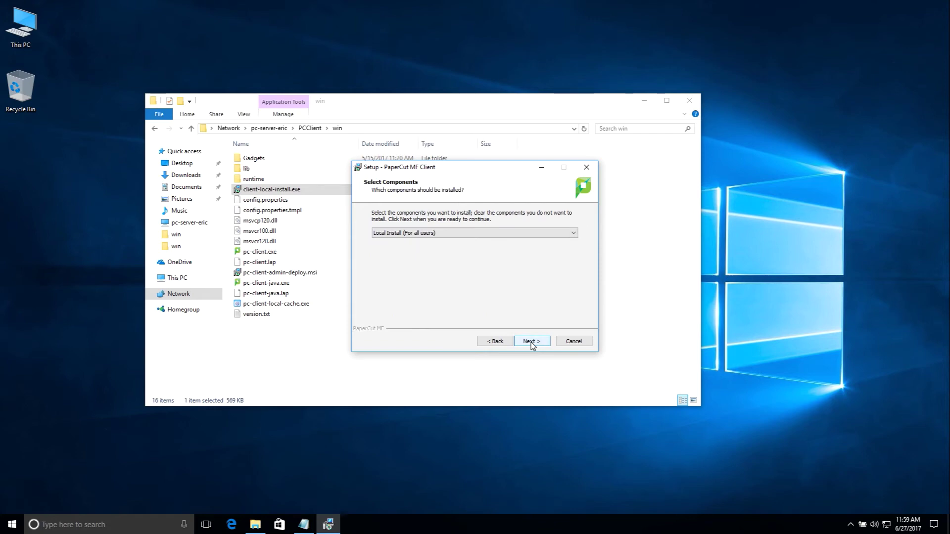
pyautogui.click(532, 343)
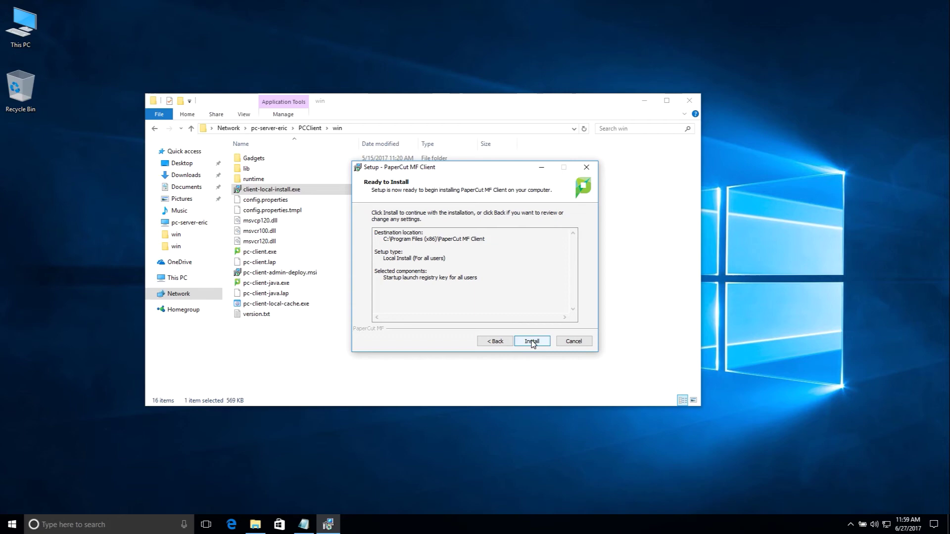
pyautogui.click(532, 342)
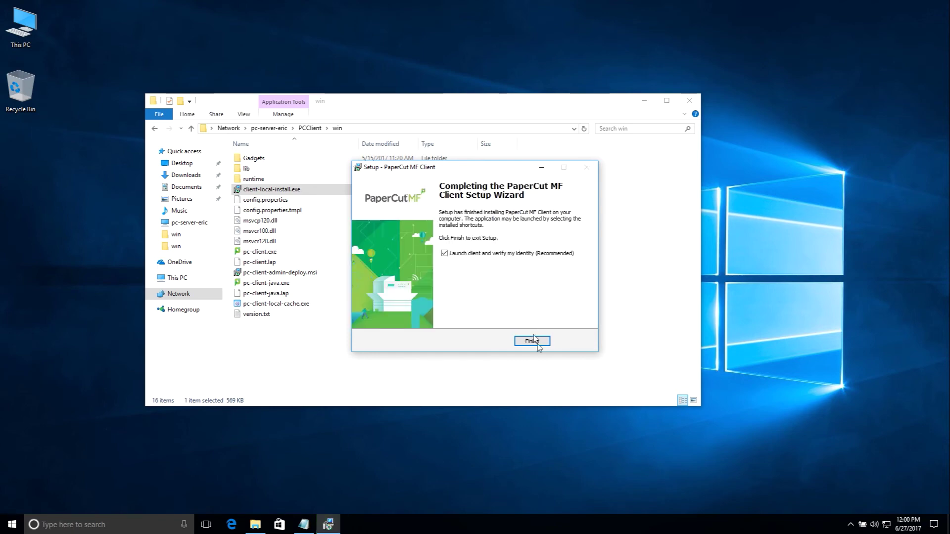
# Step: Finish setup and log in with username and password to show the $197.00 balance
pyautogui.click(532, 341)
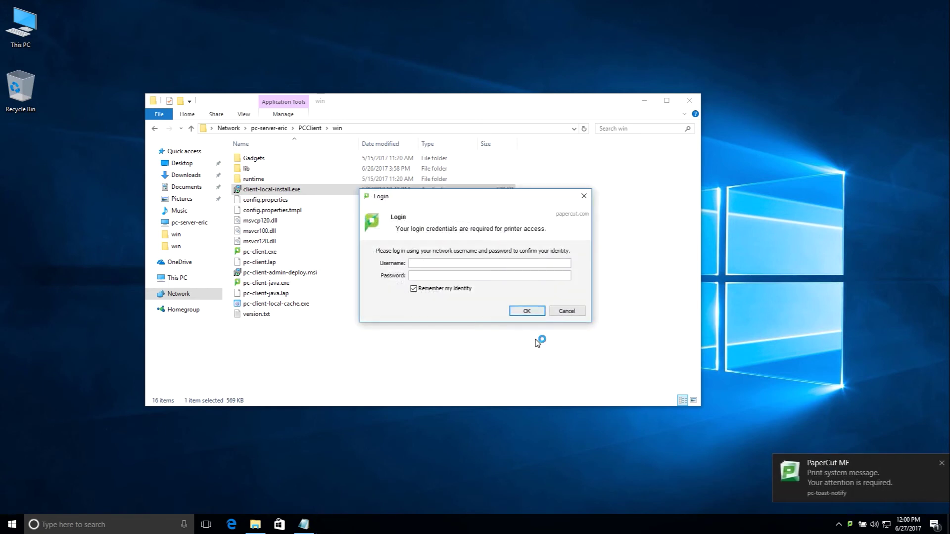
pyautogui.click(489, 264)
pyautogui.write('eric')
pyautogui.press('Tab')
pyautogui.write('*********')
pyautogui.press('Return')
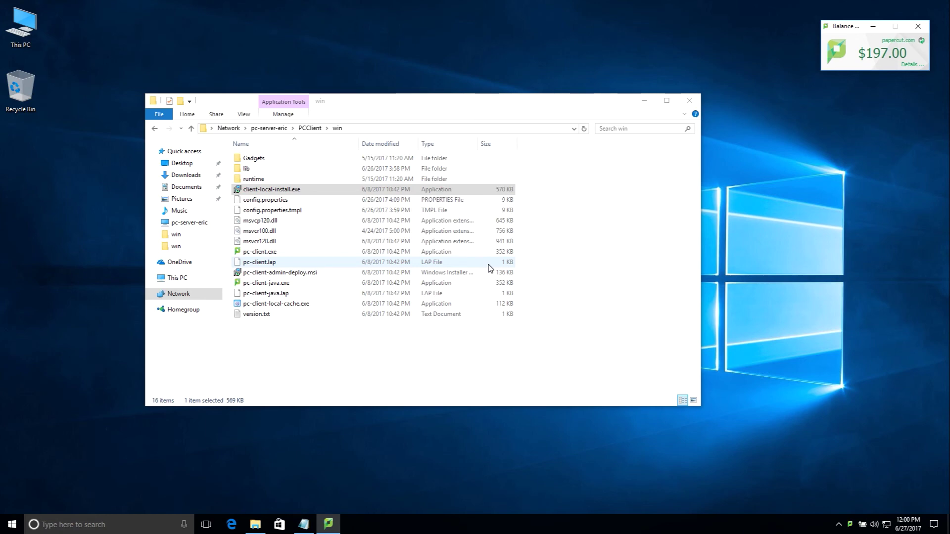
# Step: Close File Explorer and print the 'PaperCut is the best!' note to PaperCut Printer on PC-SERVER-ERIC
pyautogui.click(692, 100)
pyautogui.moveTo(853, 28); pyautogui.dragTo(842, 33)
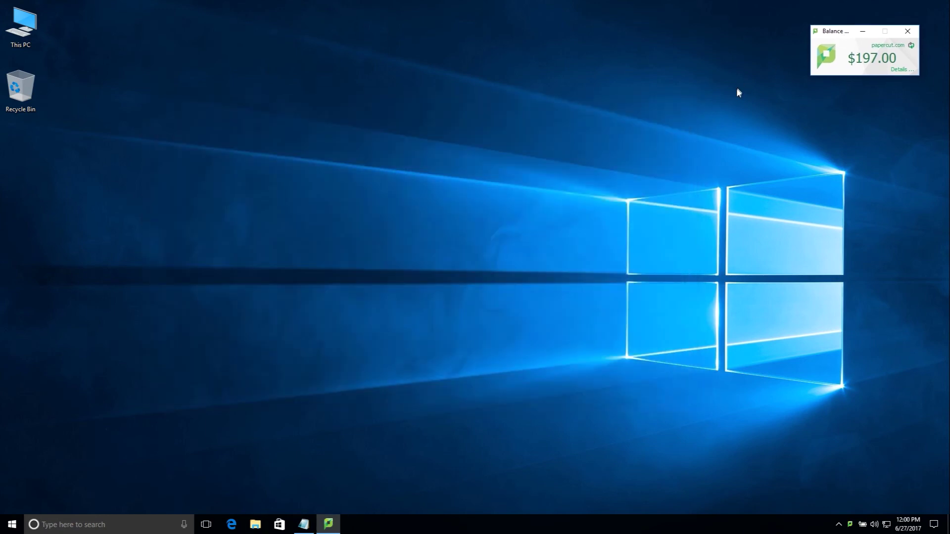
pyautogui.click(312, 524)
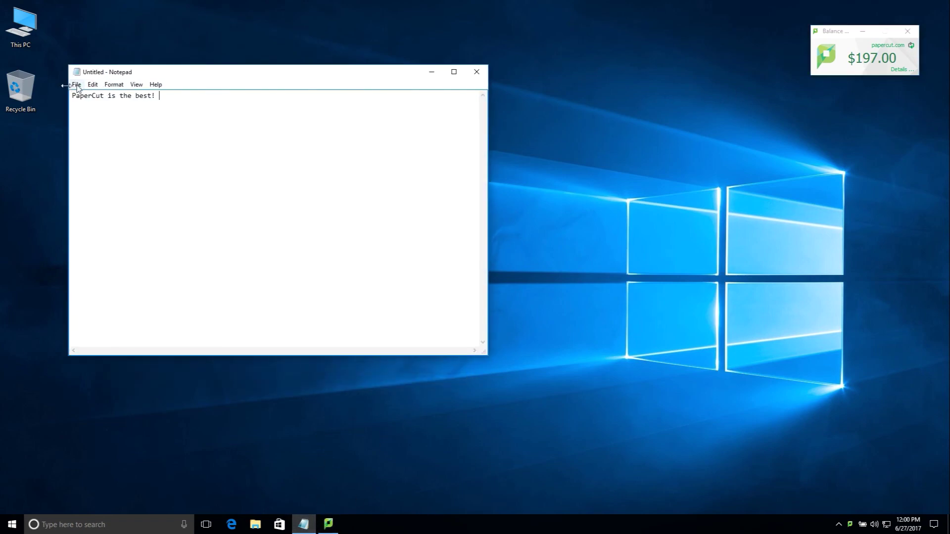
pyautogui.click(76, 85)
pyautogui.click(97, 153)
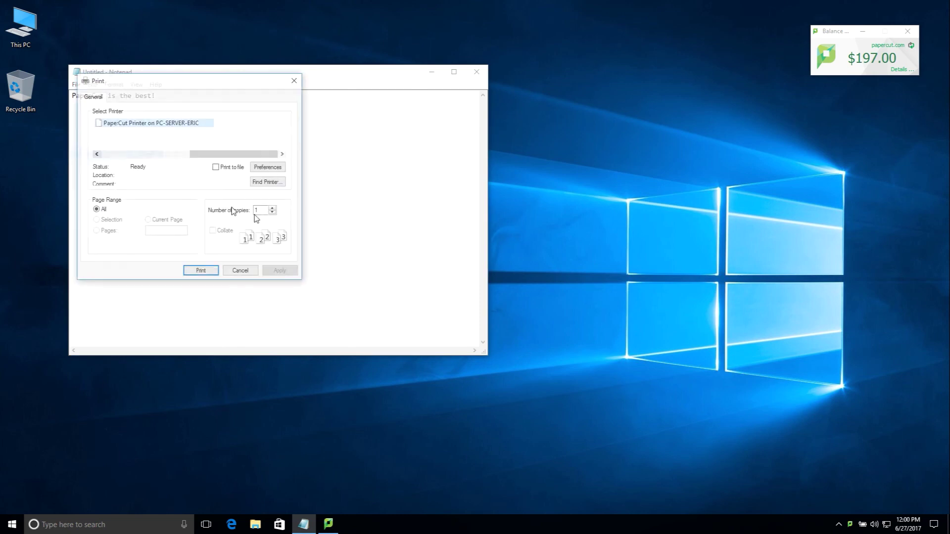
pyautogui.click(201, 273)
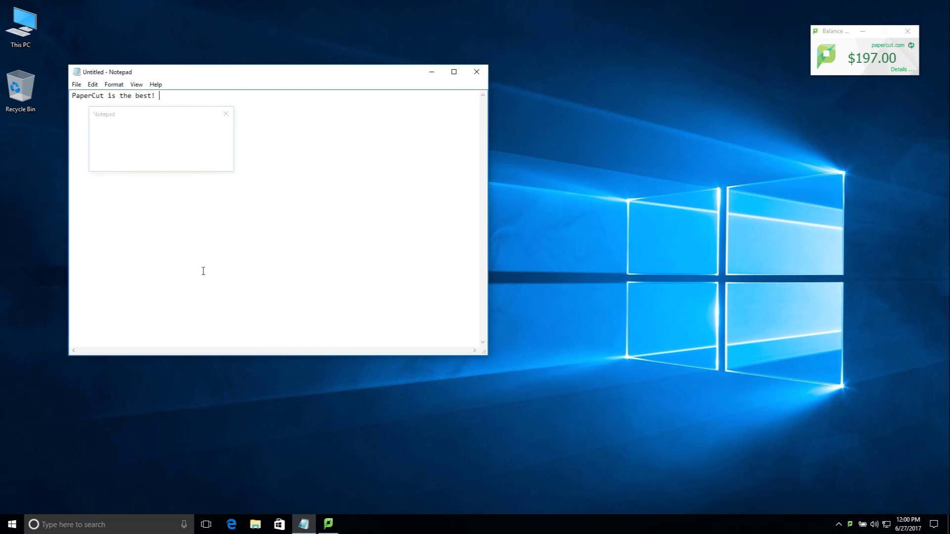